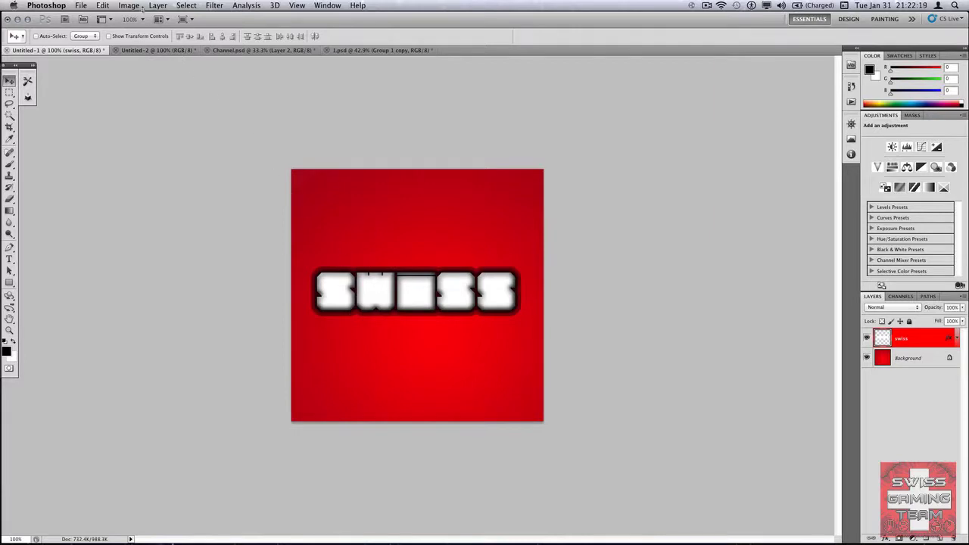
Step: Switch from the finished SWISS example in Untitled-1 to the blank white Untitled-2 document
{"action": "left_click", "coordinate": [155, 50]}
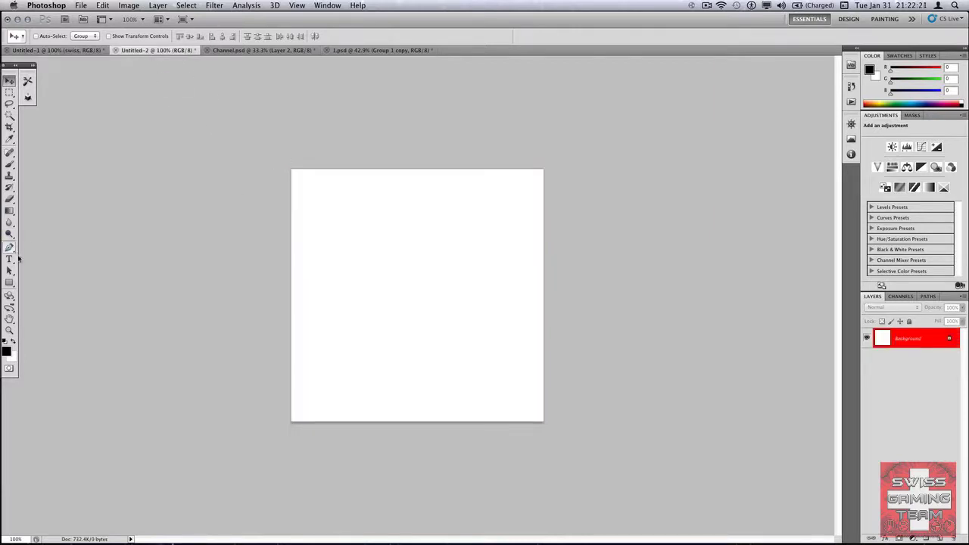
Step: With the Gradient tool active, set the foreground colour to pure red (ff0000)
{"action": "left_click", "coordinate": [60, 51]}
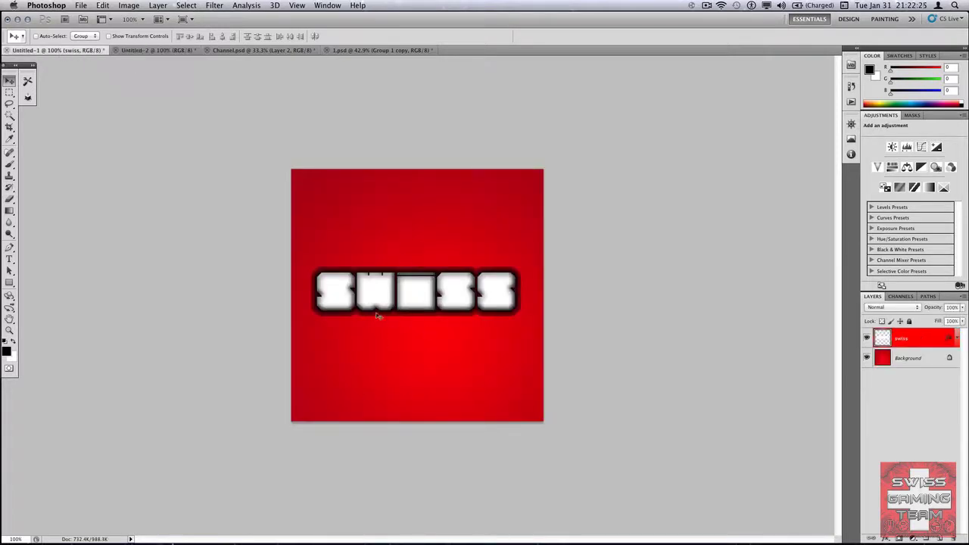
{"action": "left_click", "coordinate": [156, 50]}
{"action": "left_click", "coordinate": [10, 213]}
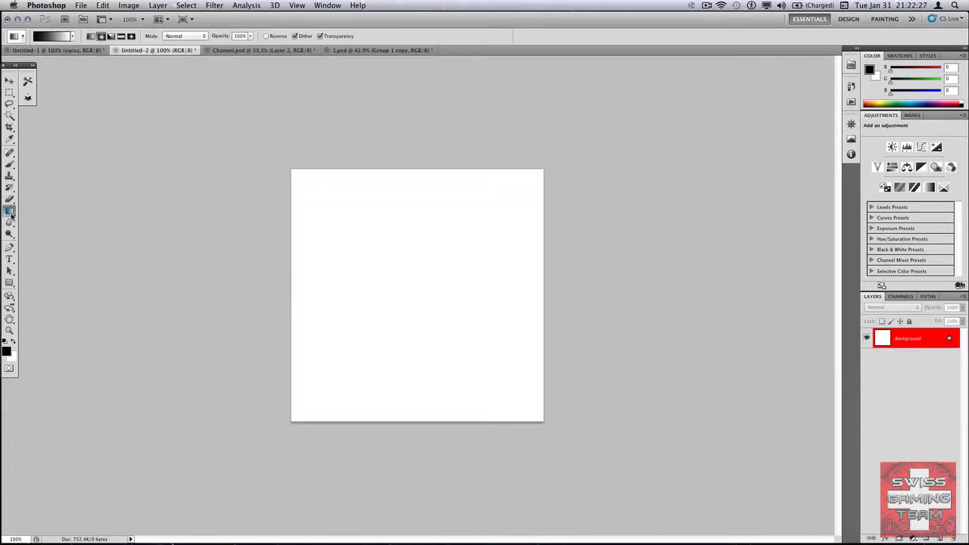
{"action": "left_click", "coordinate": [6, 351]}
{"action": "type", "text": "255"}
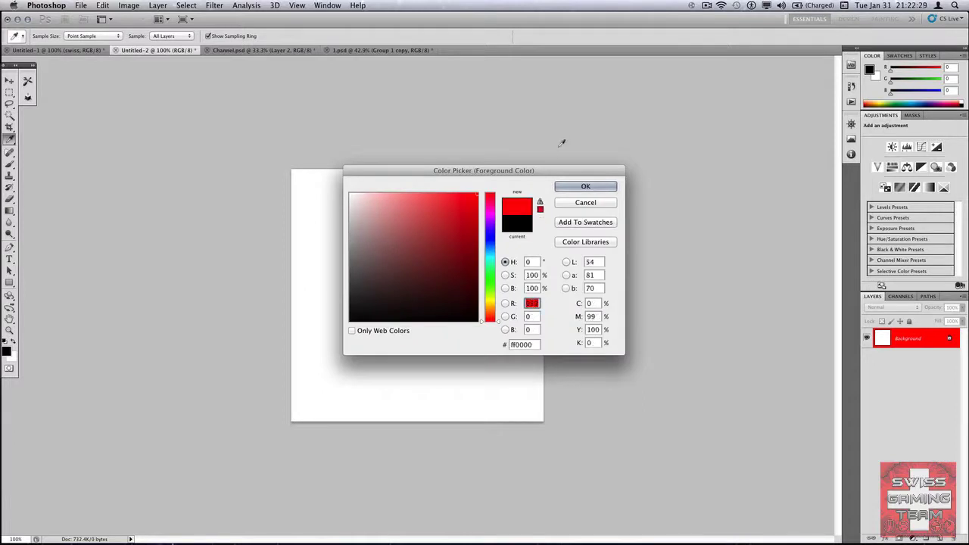
{"action": "left_click", "coordinate": [591, 187]}
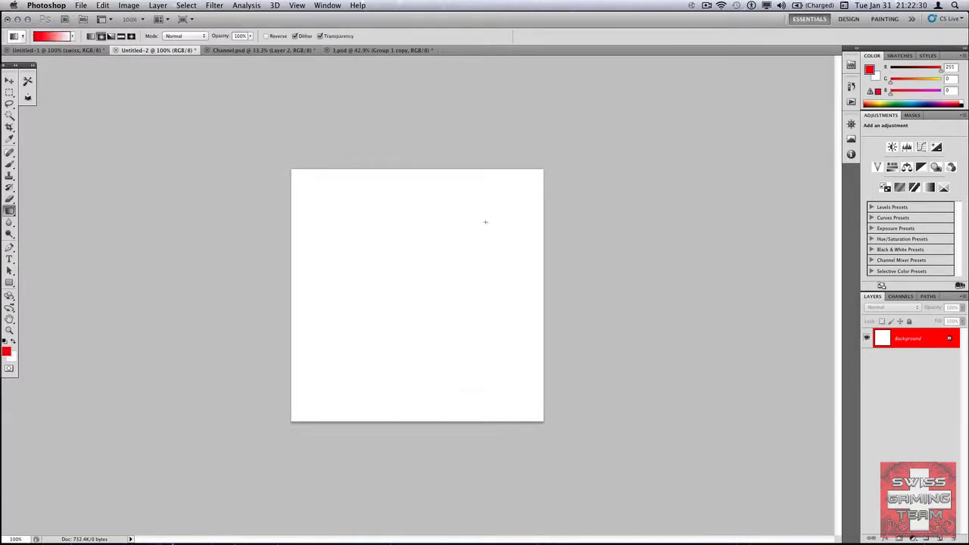
Step: Set a dark red (ba1212) background and drag a radial gradient outward from the canvas centre
{"action": "left_click", "coordinate": [12, 356]}
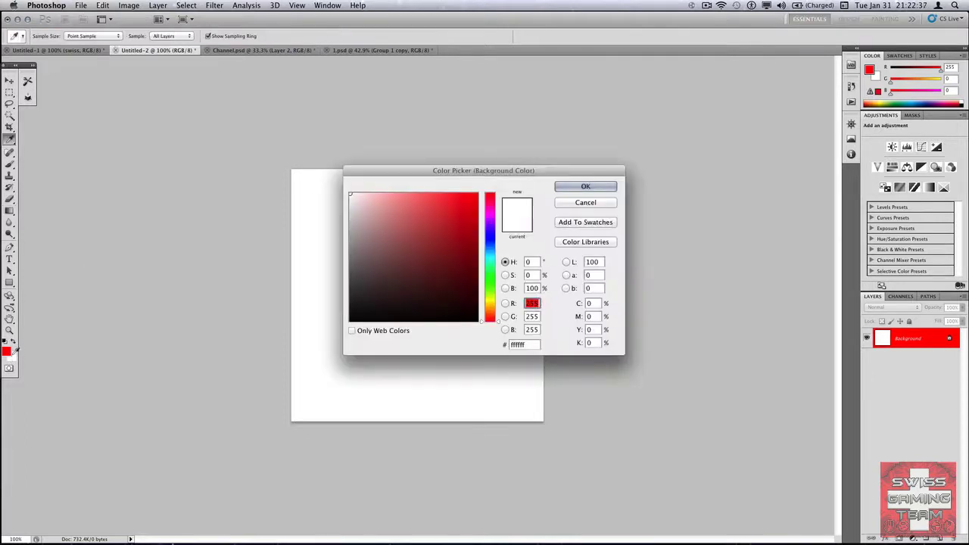
{"action": "mouse_move", "coordinate": [384, 238]}
{"action": "left_mouse_down"}
{"action": "mouse_move", "coordinate": [451, 255]}
{"action": "mouse_move", "coordinate": [450, 224]}
{"action": "mouse_move", "coordinate": [475, 242]}
{"action": "mouse_move", "coordinate": [465, 227]}
{"action": "left_mouse_up"}
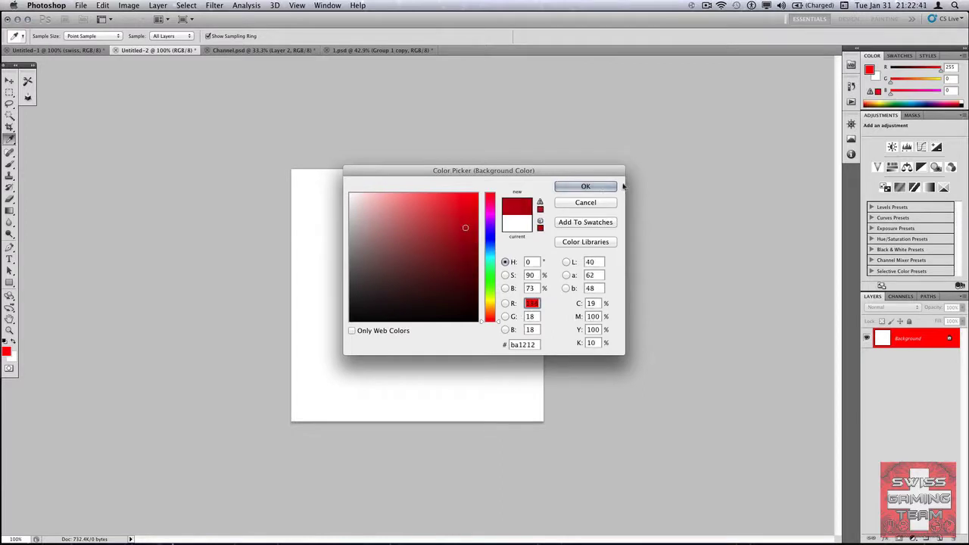
{"action": "left_click", "coordinate": [562, 186]}
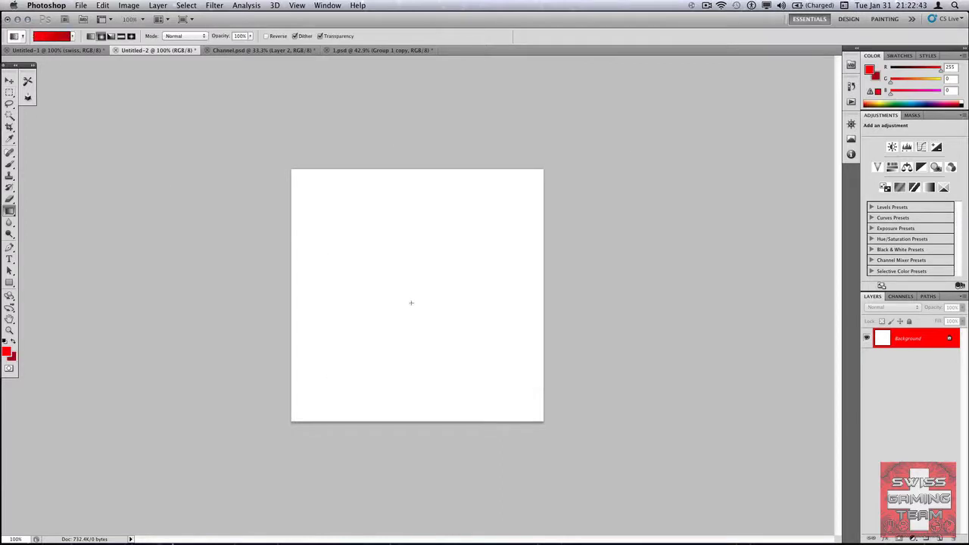
{"action": "left_click_drag", "start_coordinate": [426, 296], "coordinate": [294, 173]}
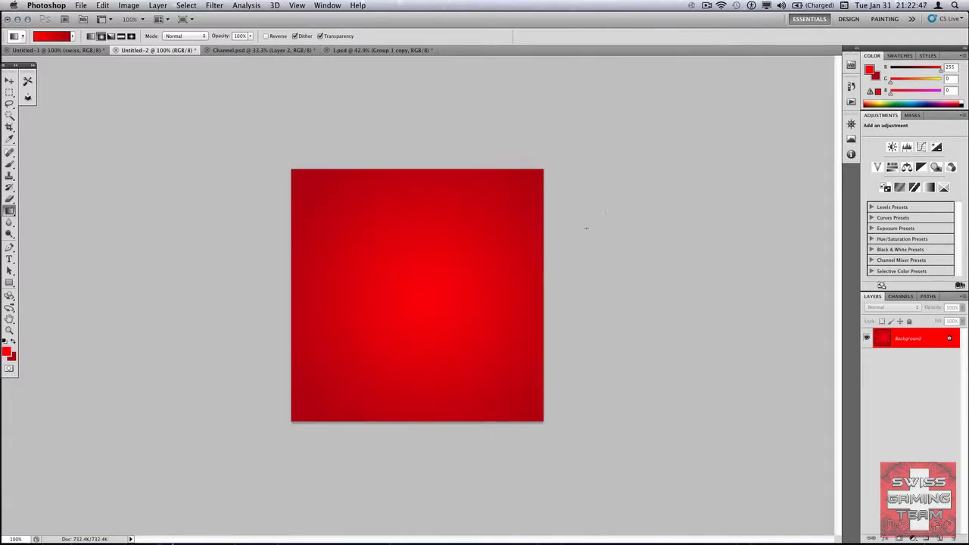
Step: Draw a text box across the upper middle of the square and apply the Chipblocked font
{"action": "left_click", "coordinate": [9, 259]}
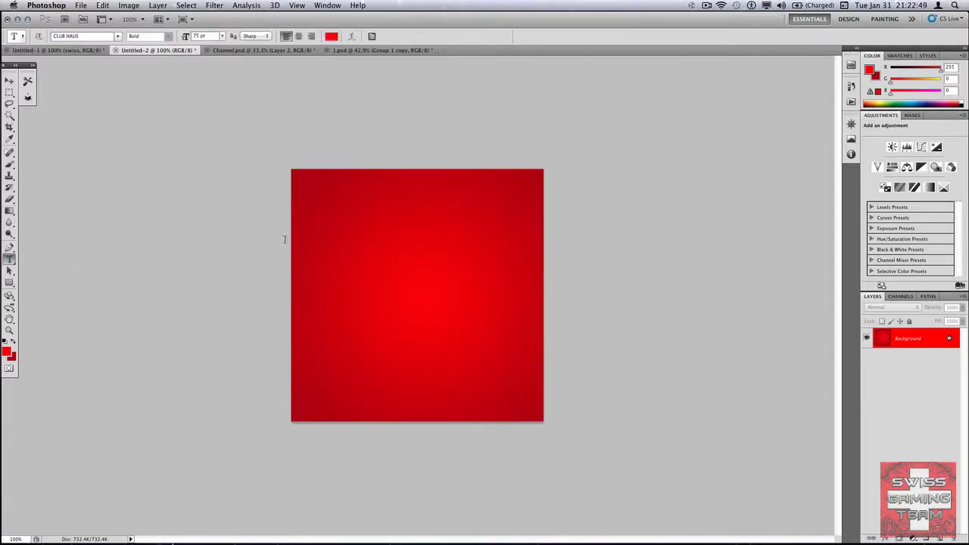
{"action": "left_click_drag", "start_coordinate": [304, 233], "coordinate": [530, 331]}
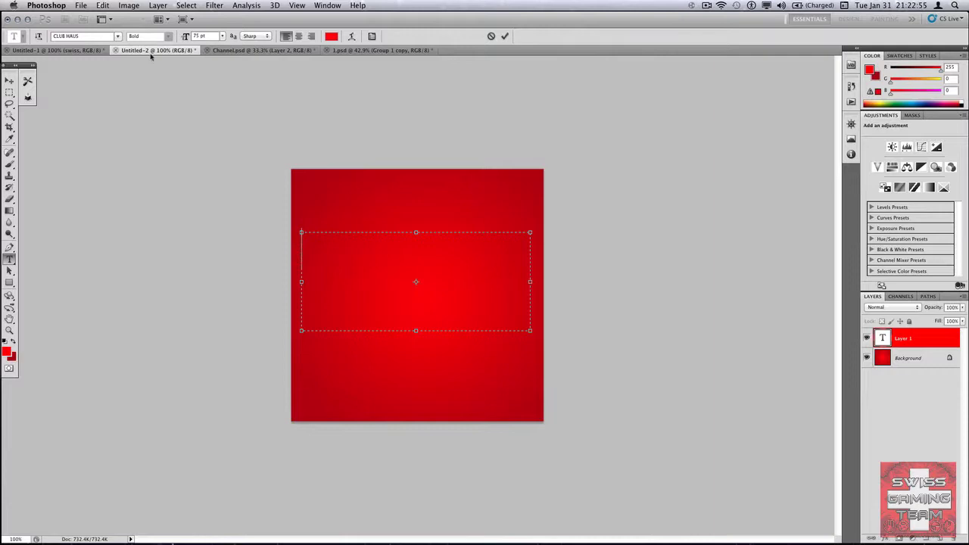
{"action": "left_click", "coordinate": [118, 35]}
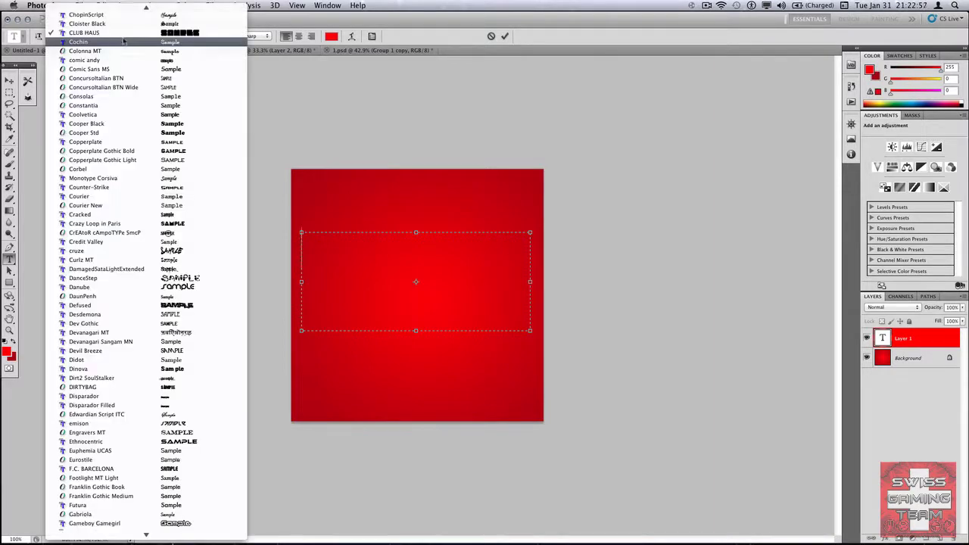
{"action": "scroll", "coordinate": [199, 280], "scroll_direction": "up", "scroll_amount": 5}
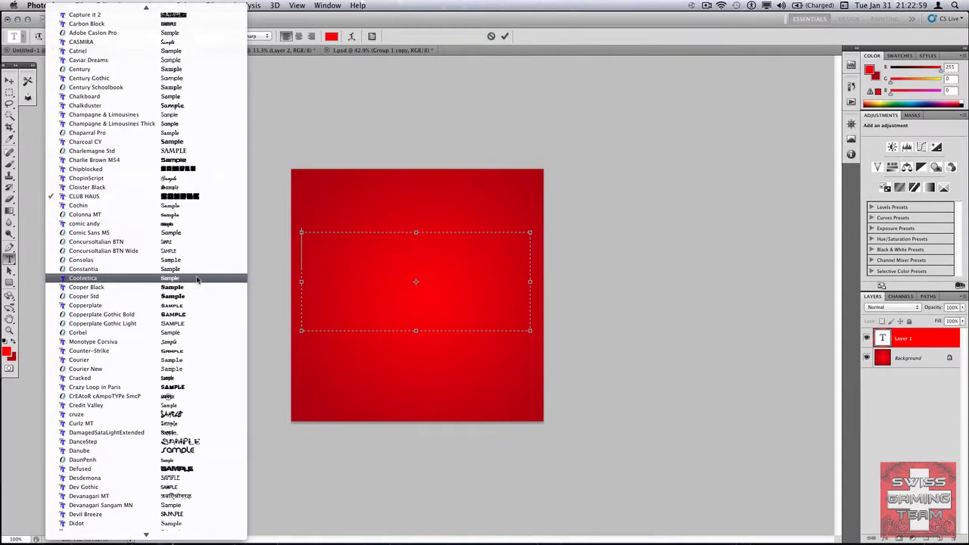
{"action": "scroll", "coordinate": [197, 280], "scroll_direction": "up", "scroll_amount": 6}
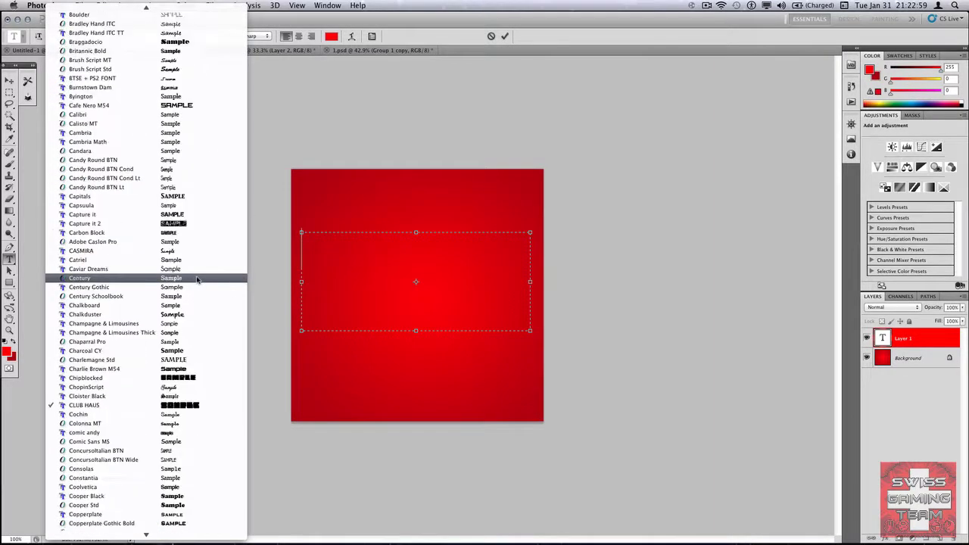
{"action": "left_click", "coordinate": [204, 382]}
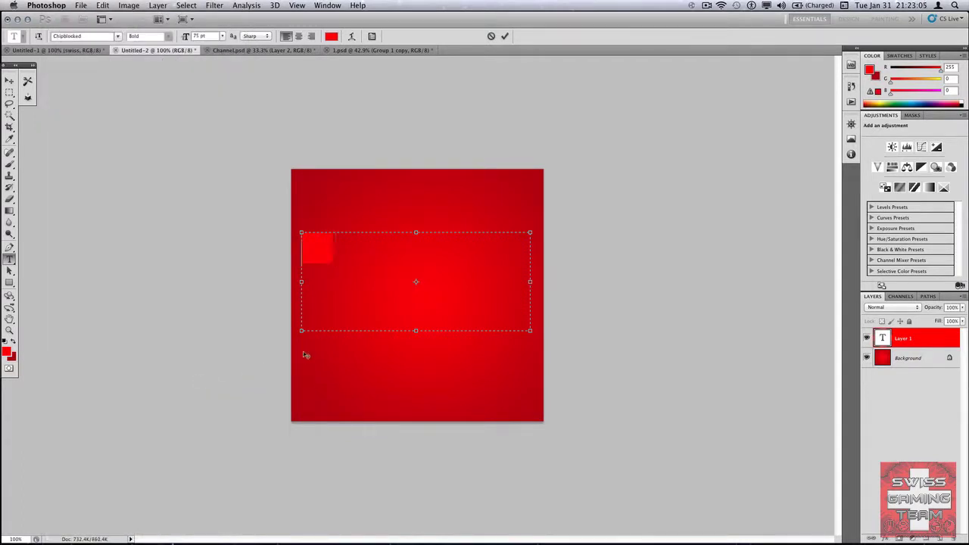
Step: Set the text colour to white, type SWISS, and select the whole word
{"action": "left_click", "coordinate": [332, 37]}
{"action": "left_click", "coordinate": [352, 196]}
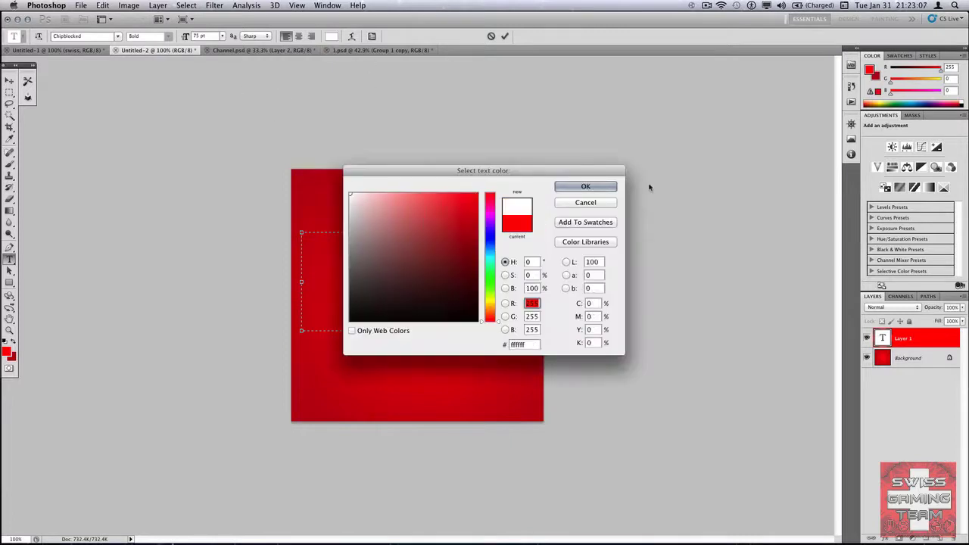
{"action": "left_click", "coordinate": [585, 187]}
{"action": "type", "text": "W"}
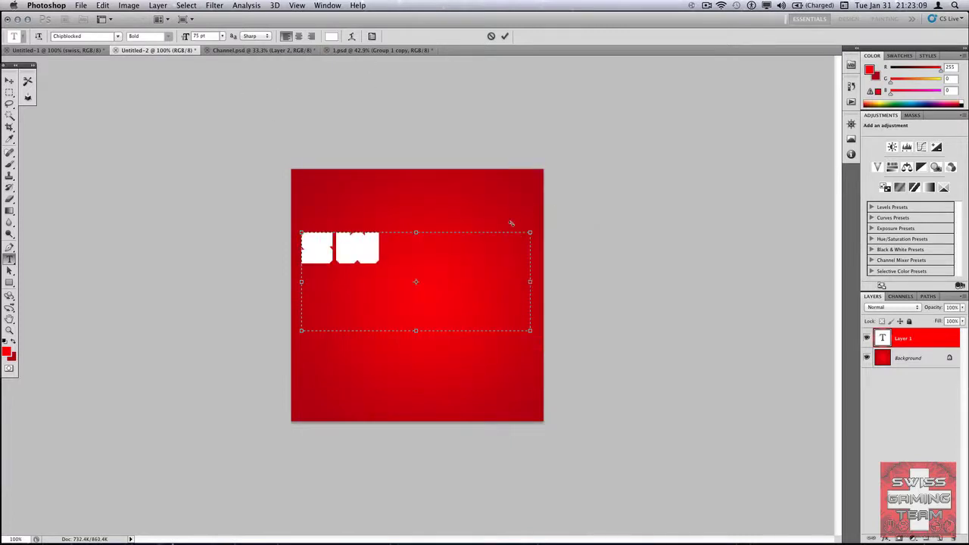
{"action": "type", "text": "ISS"}
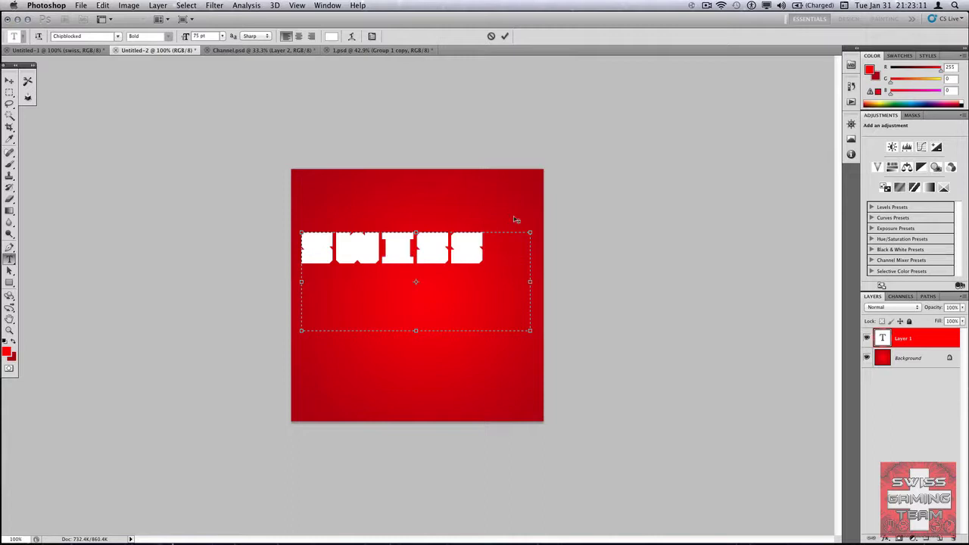
{"action": "left_click_drag", "start_coordinate": [497, 271], "coordinate": [240, 248]}
{"action": "left_click_drag", "start_coordinate": [489, 250], "coordinate": [245, 234]}
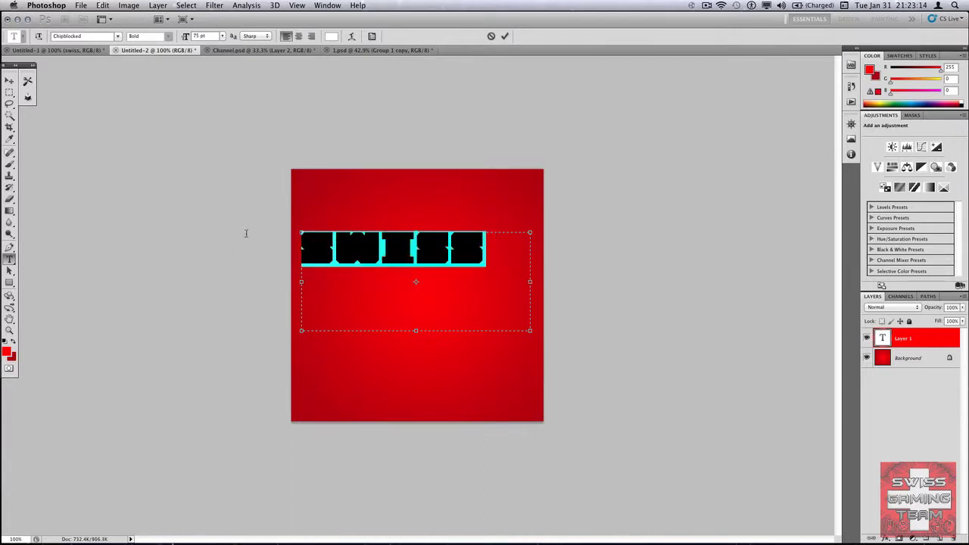
Step: Change the SWISS font to CLUB HAUS, move it down to the square's centre, and commit
{"action": "left_click", "coordinate": [84, 35]}
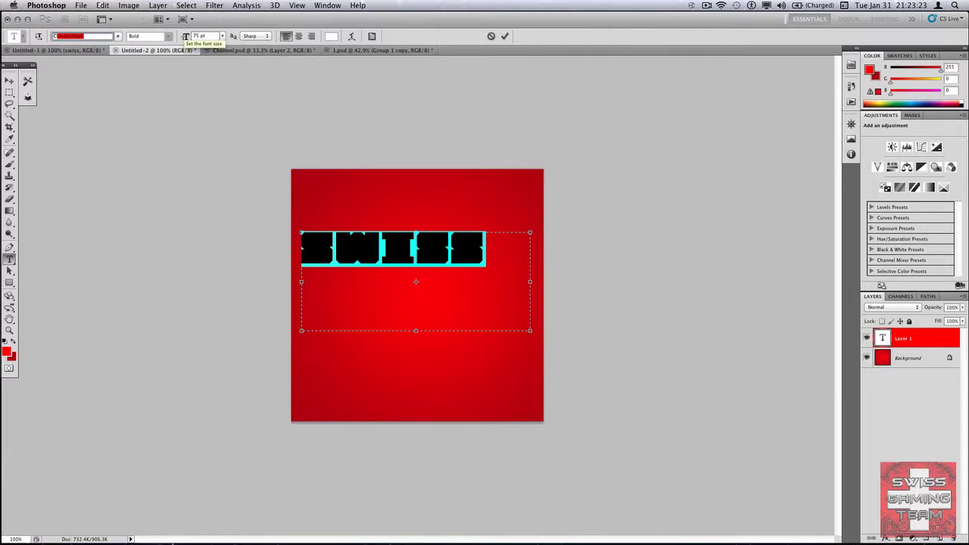
{"action": "key", "text": "Return"}
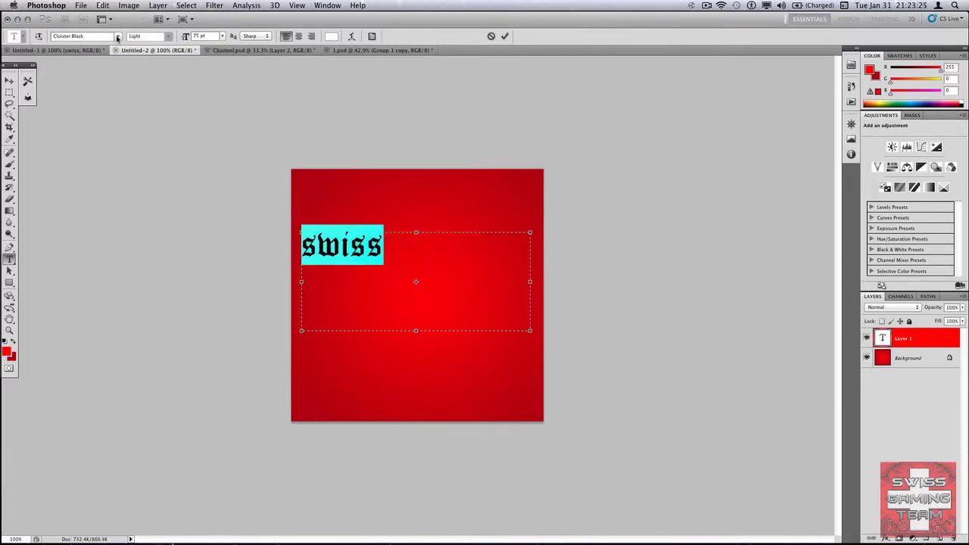
{"action": "left_click", "coordinate": [117, 37]}
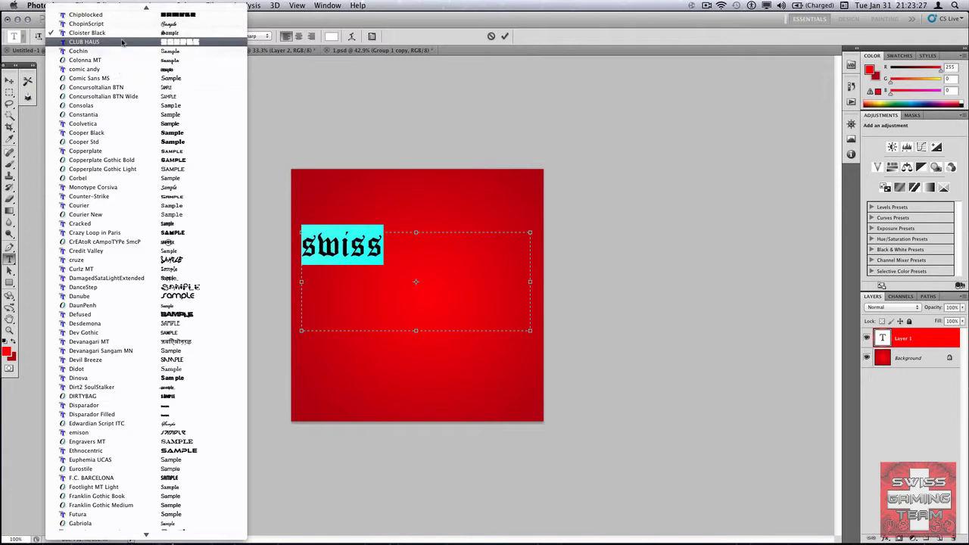
{"action": "left_click", "coordinate": [122, 41]}
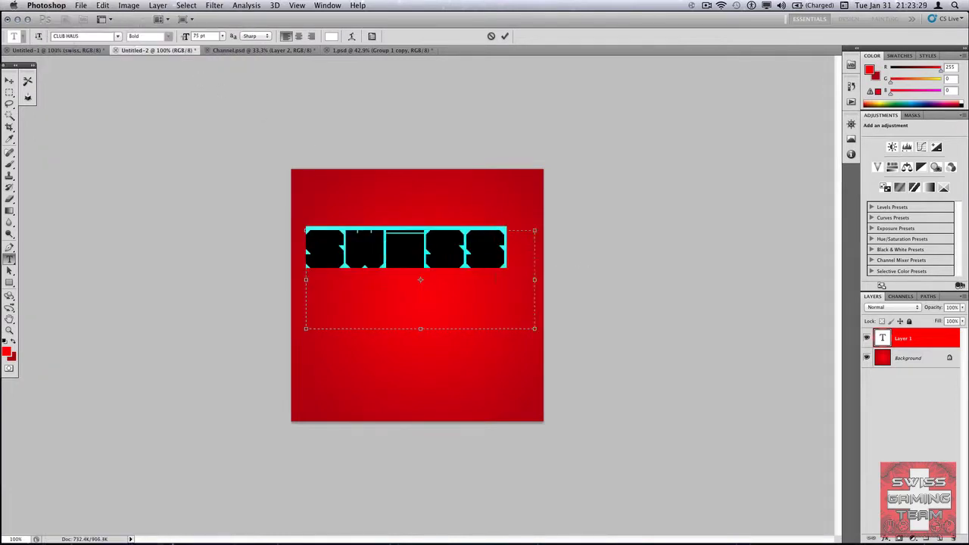
{"action": "left_click", "coordinate": [491, 261]}
{"action": "left_click_drag", "start_coordinate": [509, 229], "coordinate": [518, 263]}
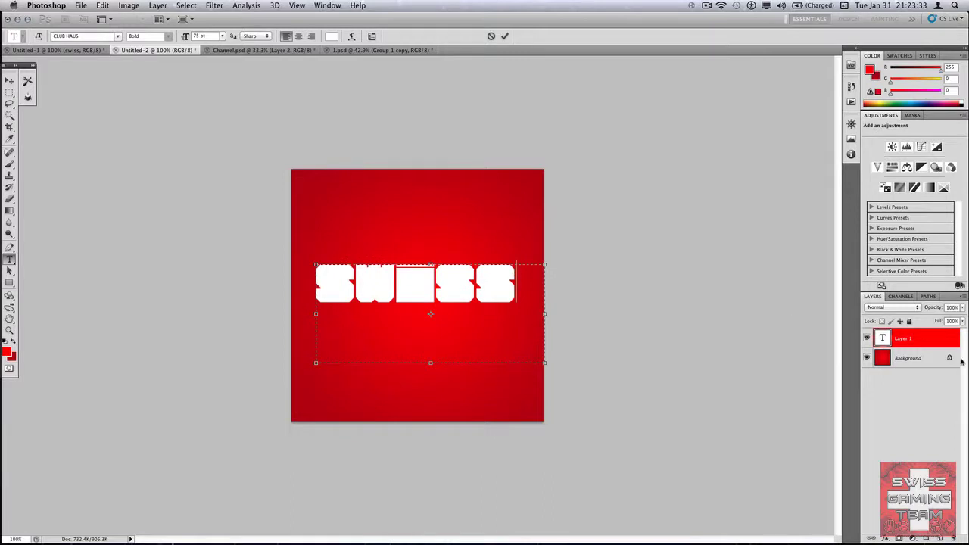
{"action": "left_click", "coordinate": [918, 339]}
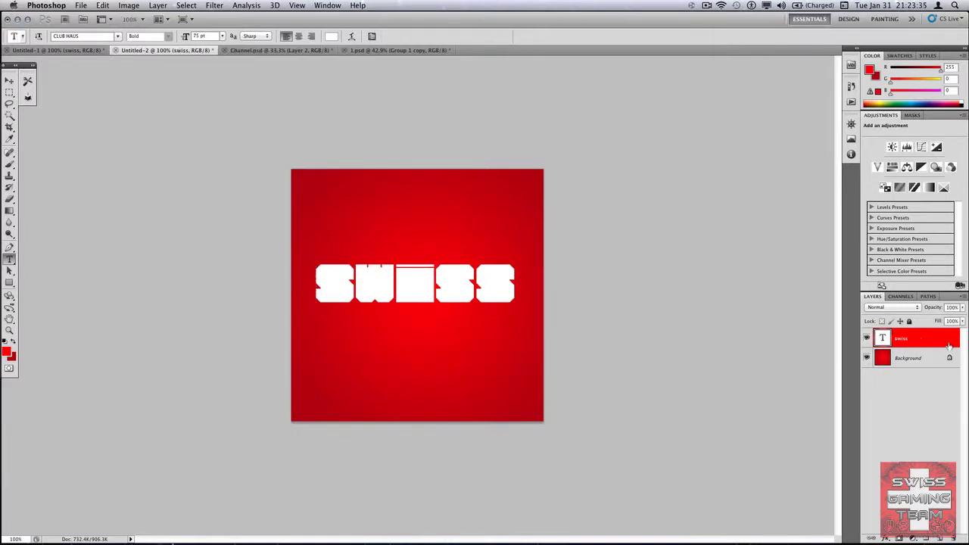
Step: Give the swiss layer a Drop Shadow with 75% opacity, 0 px distance, 0% spread, 35 px size
{"action": "right_click", "coordinate": [940, 344]}
{"action": "left_click", "coordinate": [891, 277]}
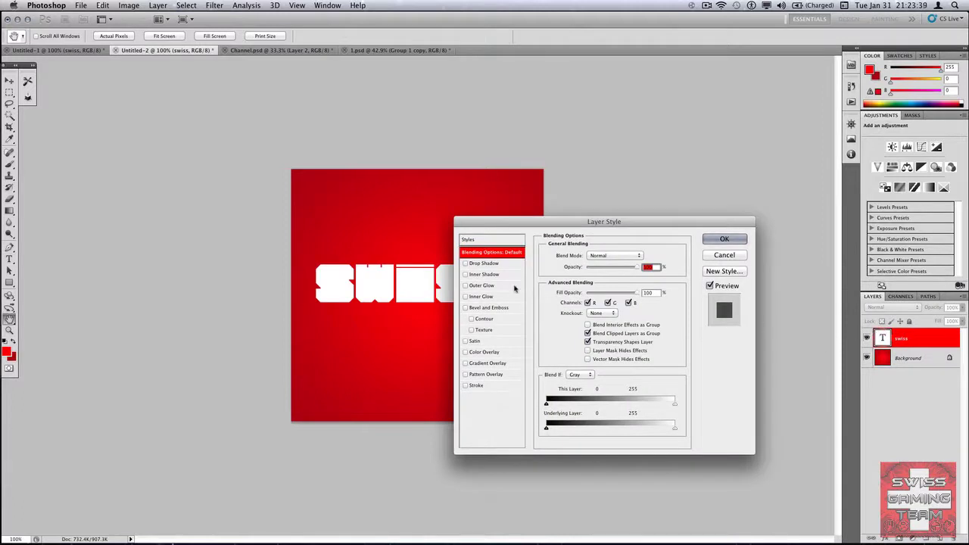
{"action": "left_click", "coordinate": [489, 265]}
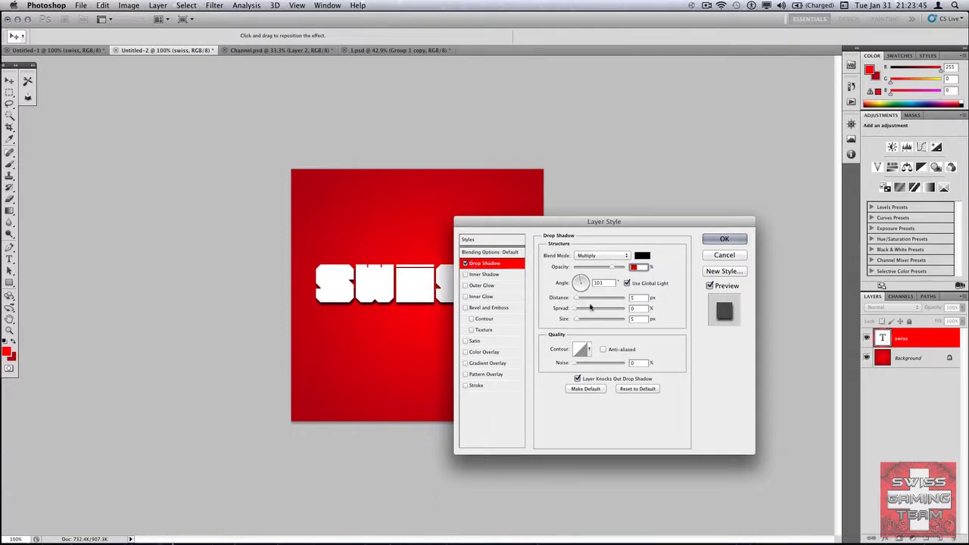
{"action": "key", "text": "Tab"}
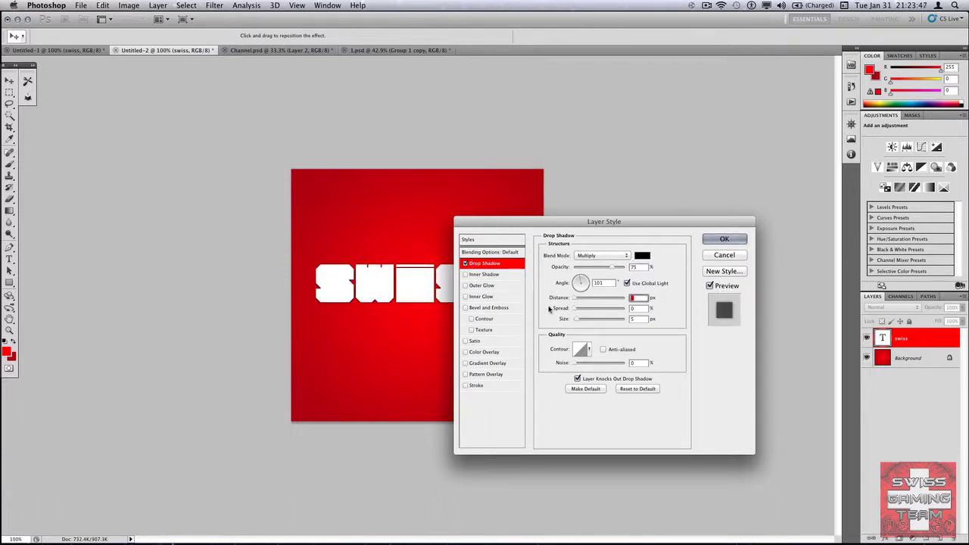
{"action": "key", "text": "Tab"}
{"action": "key", "text": "Tab"}
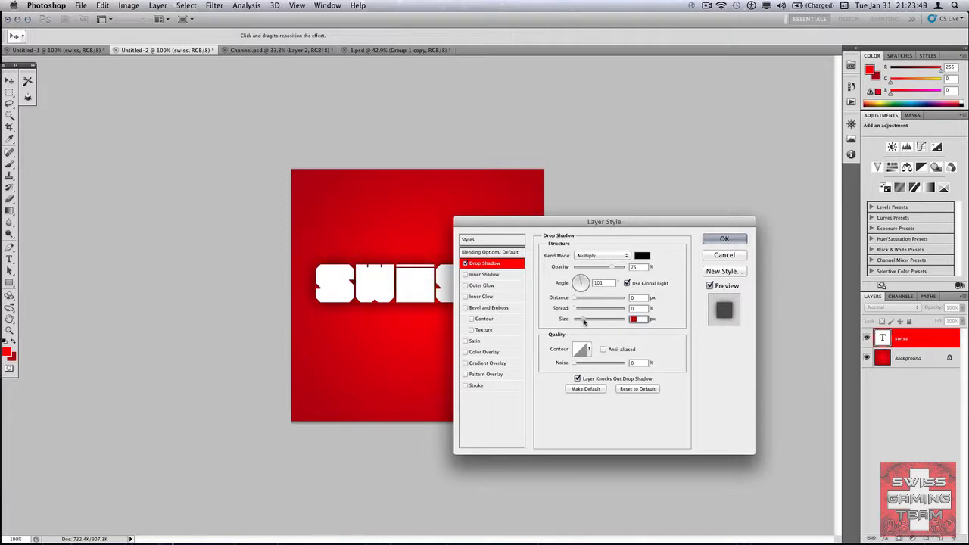
{"action": "type", "text": "35"}
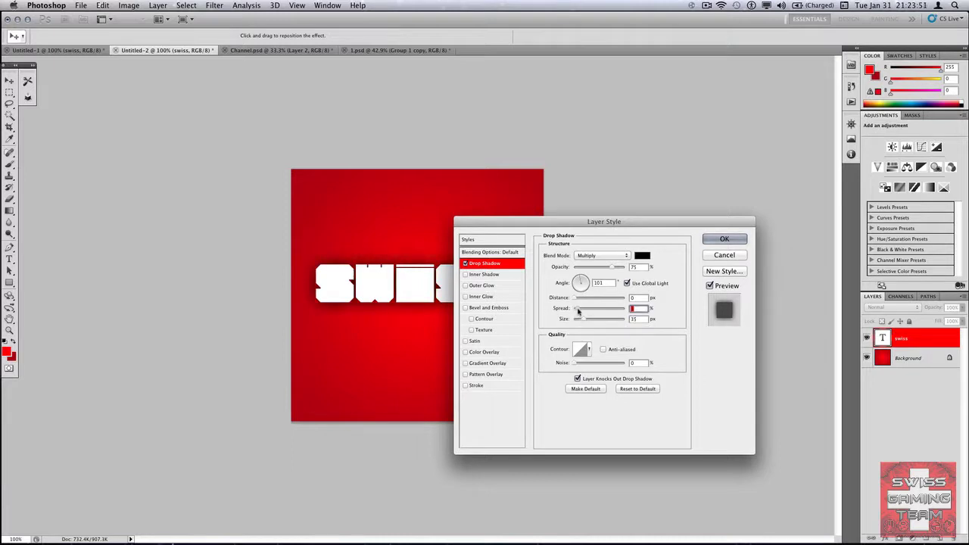
{"action": "key", "text": "shift+Tab"}
{"action": "left_click_drag", "start_coordinate": [532, 220], "coordinate": [629, 187]}
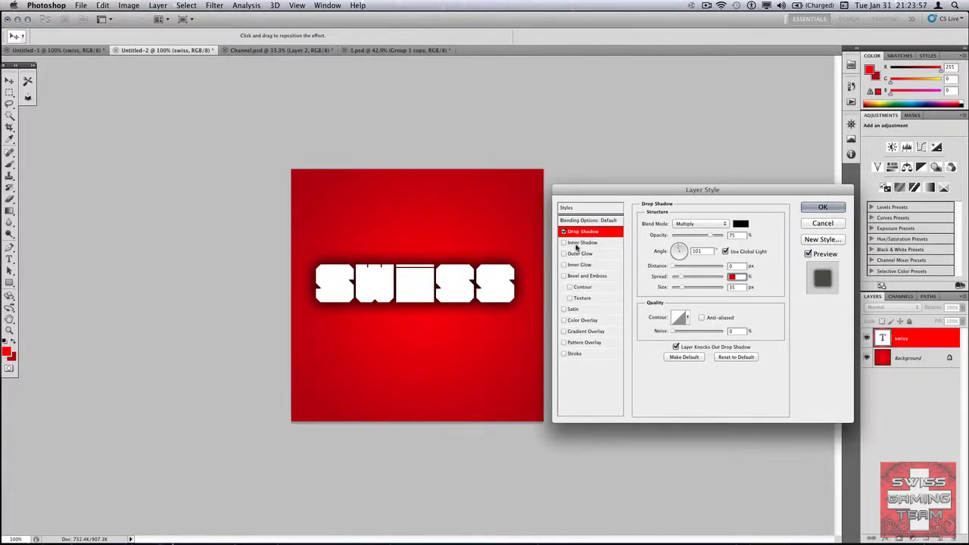
Step: Enable a black Stroke and a Bevel and Emboss with 1000% depth and 4 px soften
{"action": "left_click", "coordinate": [574, 353]}
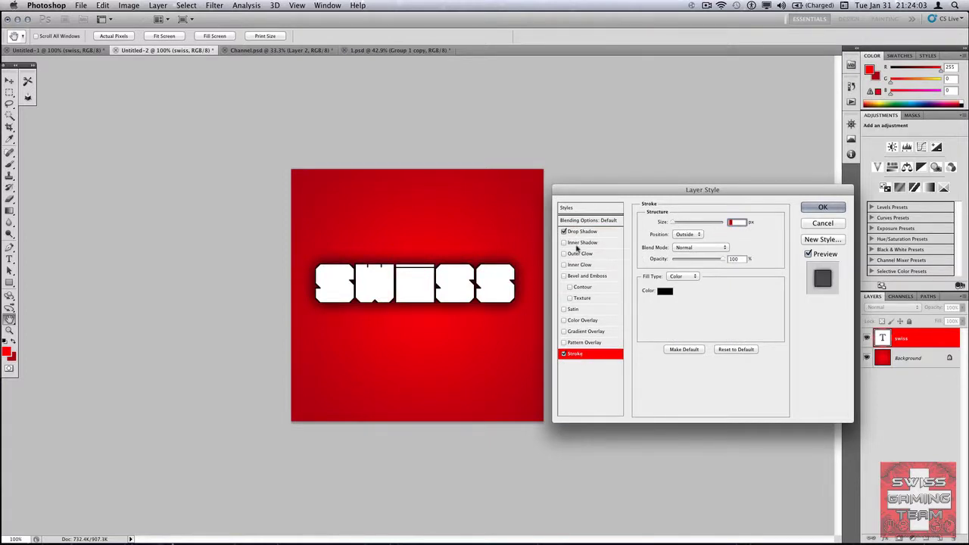
{"action": "left_click", "coordinate": [591, 278]}
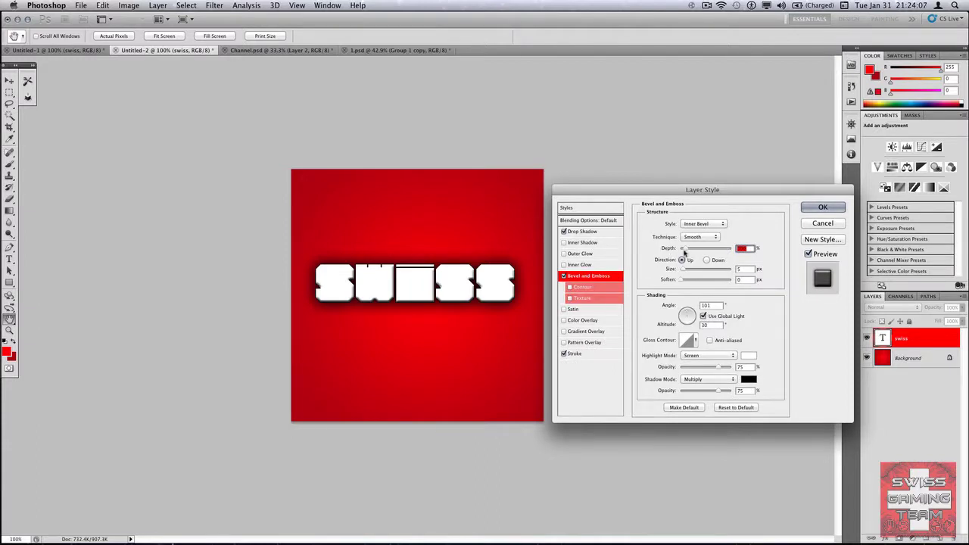
{"action": "left_click_drag", "start_coordinate": [684, 253], "coordinate": [751, 255]}
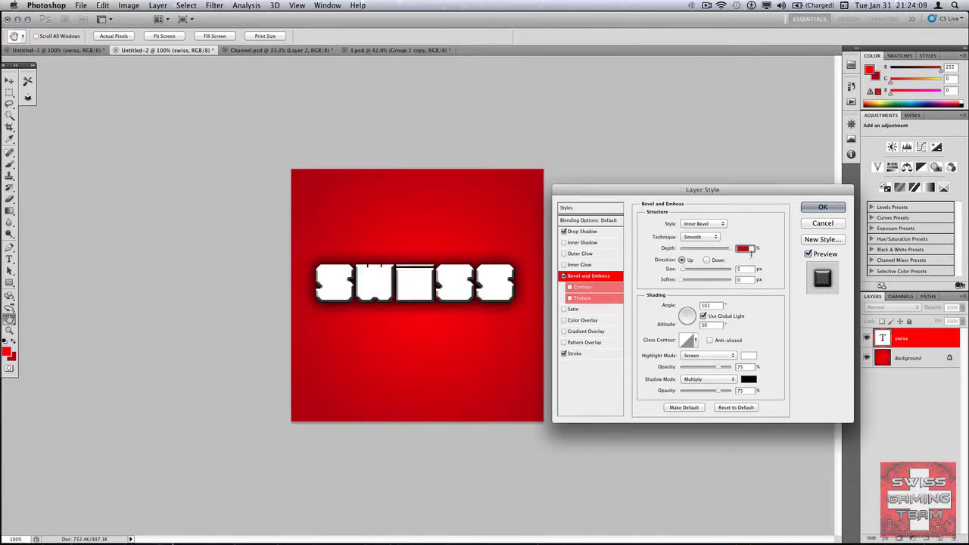
{"action": "key", "text": "Tab"}
{"action": "key", "text": "Tab"}
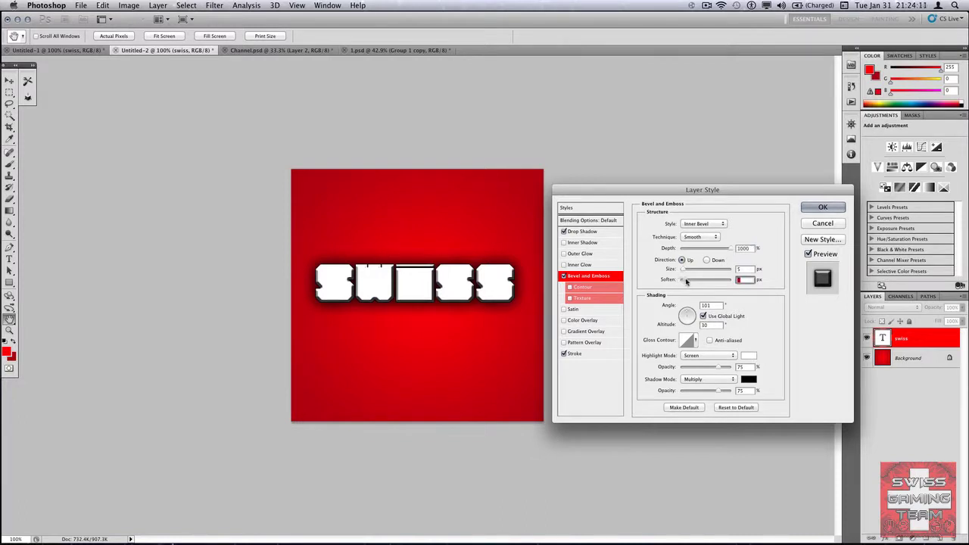
{"action": "type", "text": "4"}
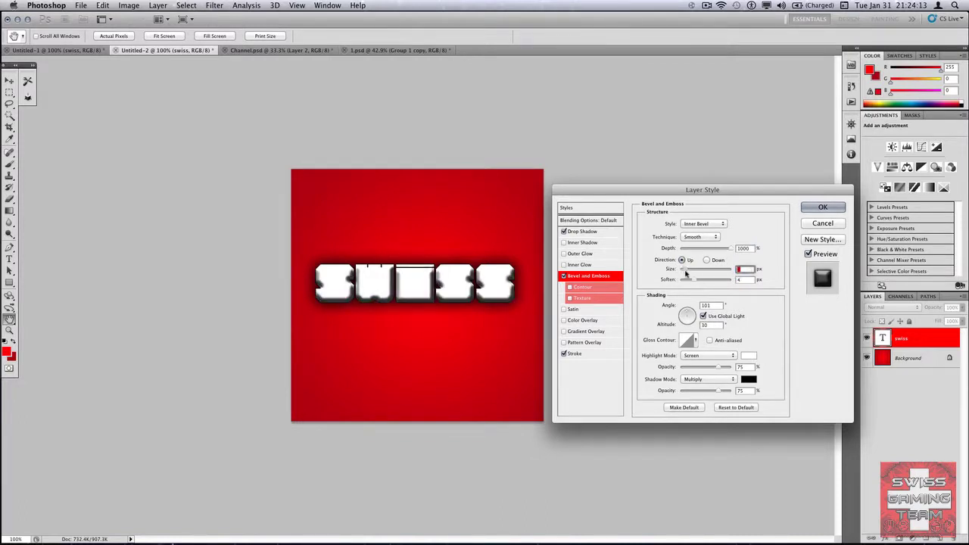
{"action": "key", "text": "shift+Tab"}
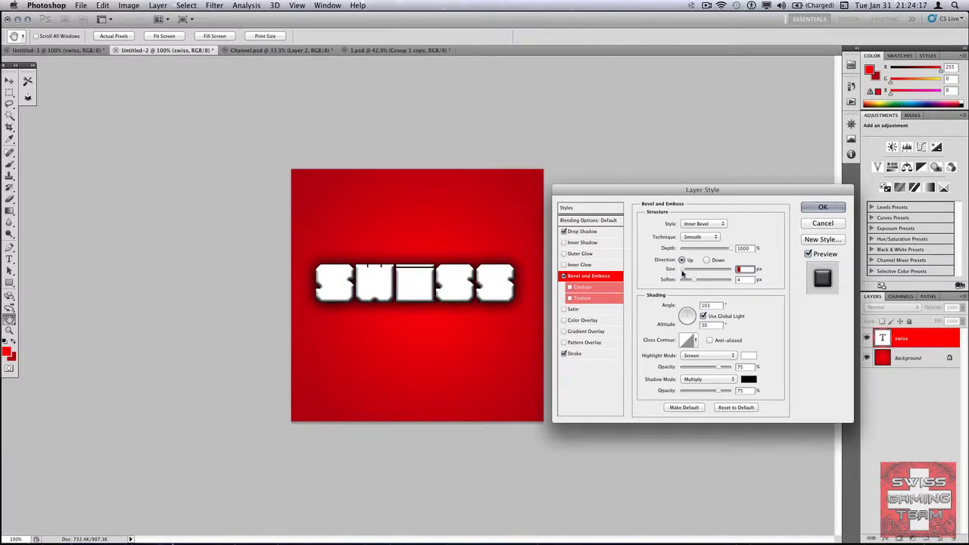
Step: Try a white Color Overlay on the SWISS text, then switch it back off
{"action": "left_click", "coordinate": [573, 321]}
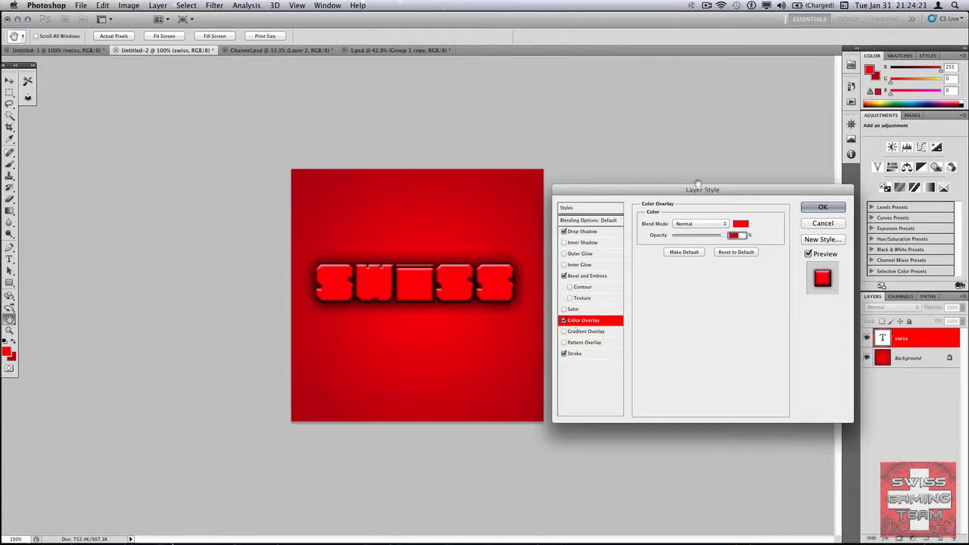
{"action": "left_click", "coordinate": [740, 223]}
{"action": "left_click", "coordinate": [450, 240]}
{"action": "left_click_drag", "start_coordinate": [451, 240], "coordinate": [355, 191]}
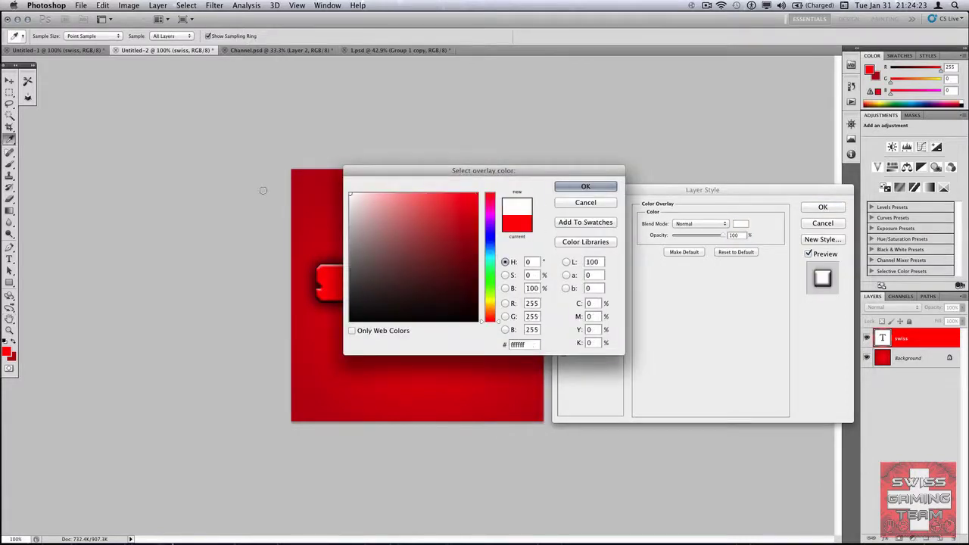
{"action": "left_click", "coordinate": [586, 187]}
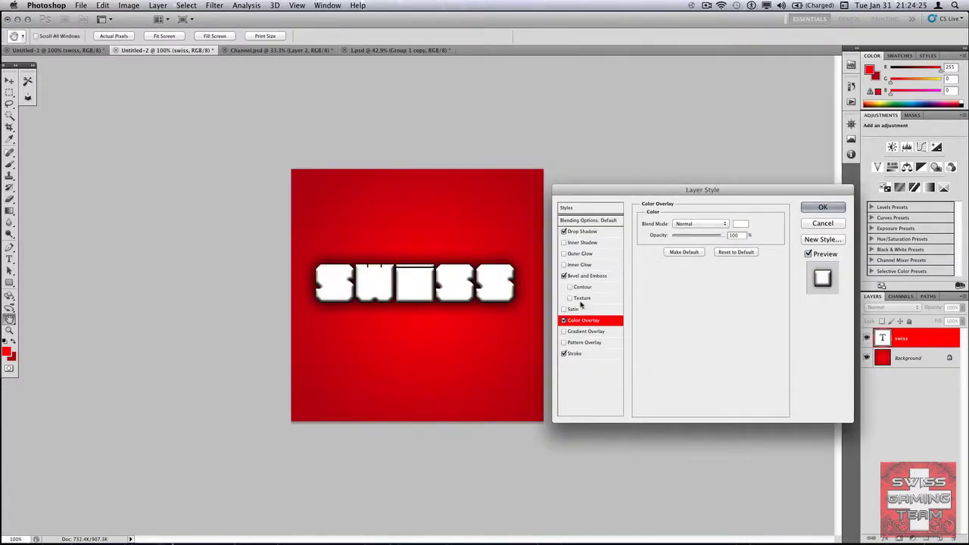
{"action": "left_click", "coordinate": [563, 320]}
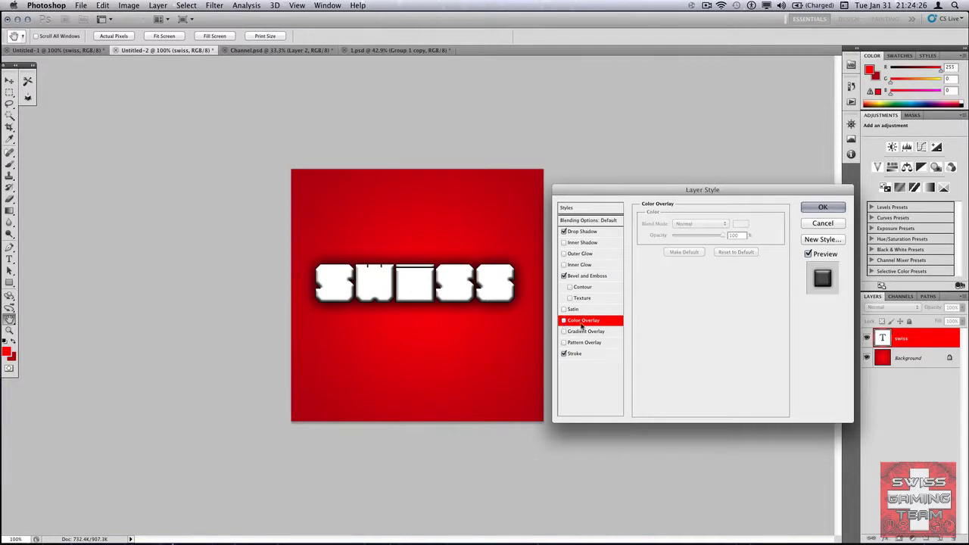
Step: Replace the bevel's Linear gloss contour with a different preset from the Gloss Contour list
{"action": "left_click", "coordinate": [590, 276]}
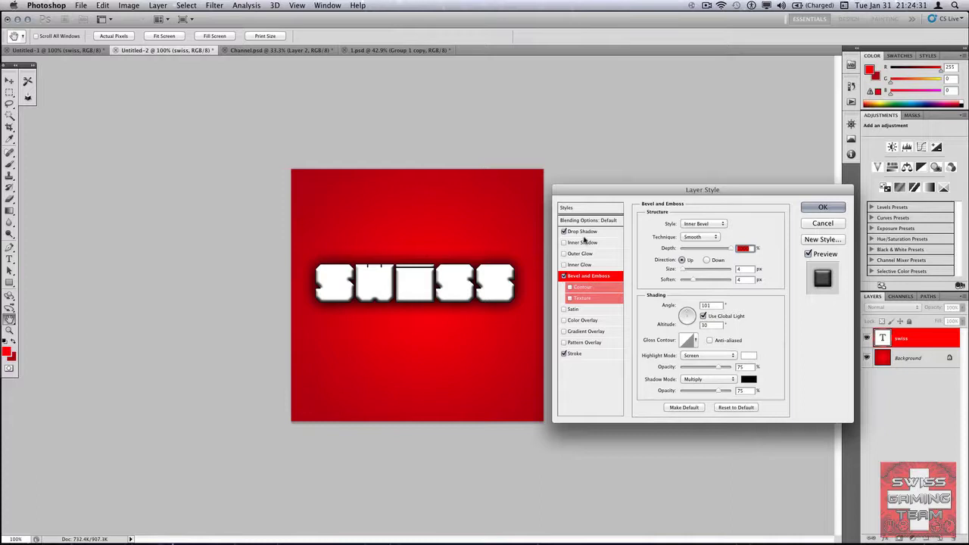
{"action": "left_click", "coordinate": [688, 341]}
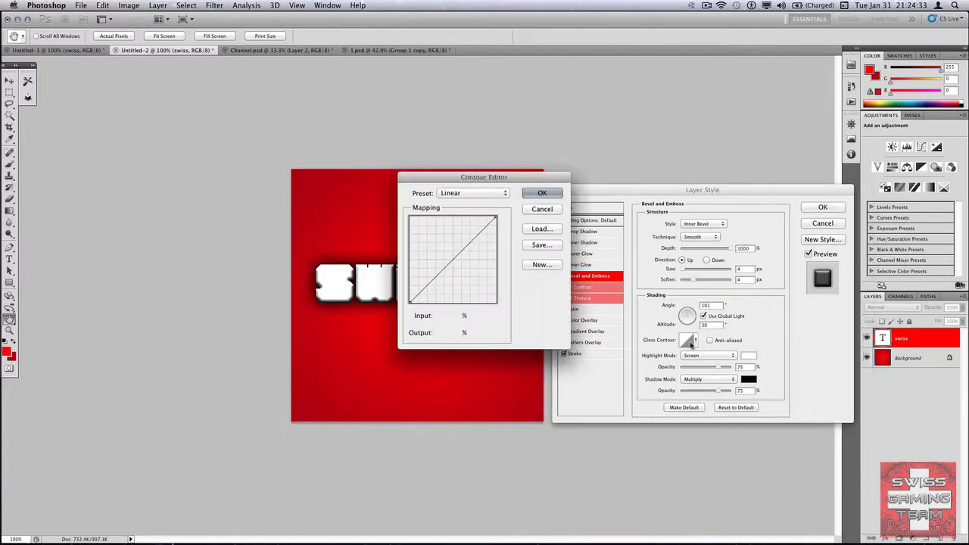
{"action": "left_click", "coordinate": [542, 209]}
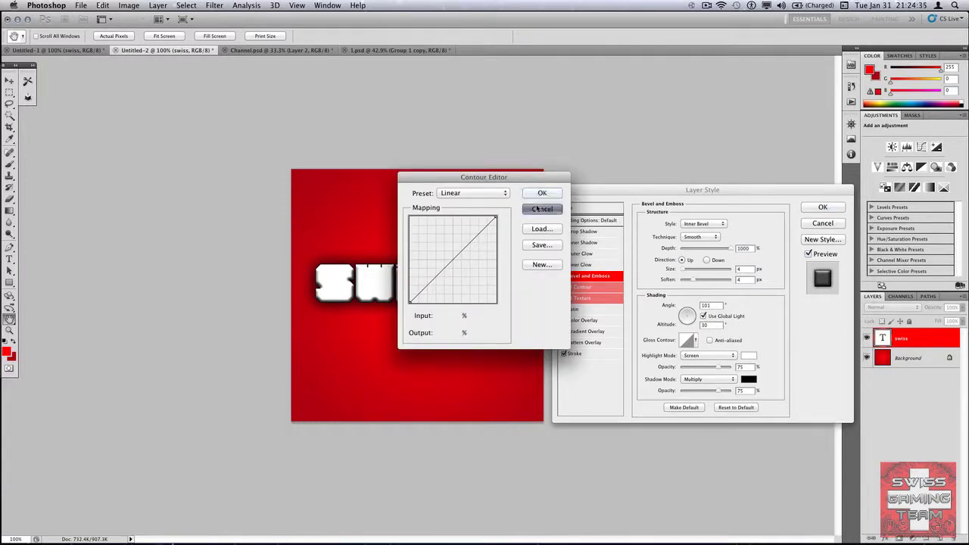
{"action": "left_click", "coordinate": [696, 340]}
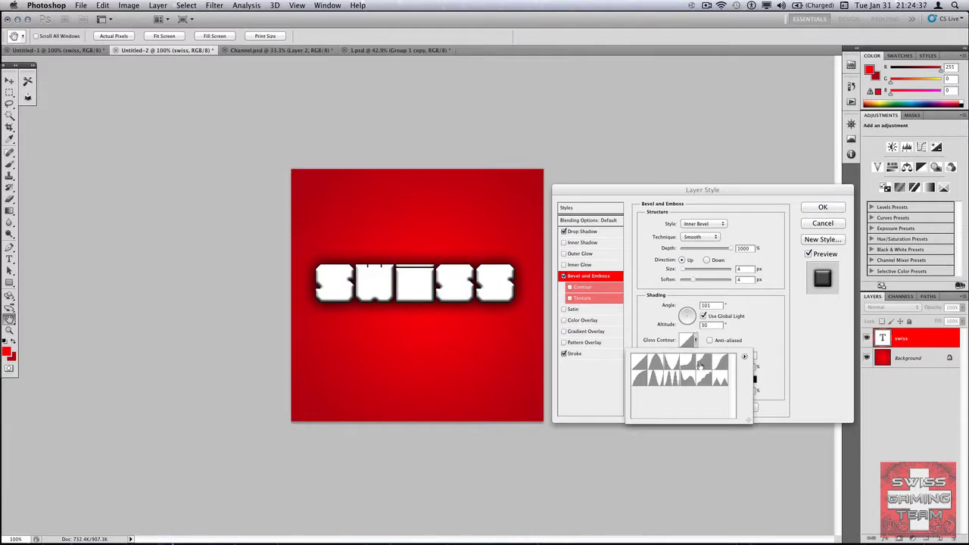
{"action": "left_click", "coordinate": [689, 363]}
{"action": "left_click", "coordinate": [704, 363]}
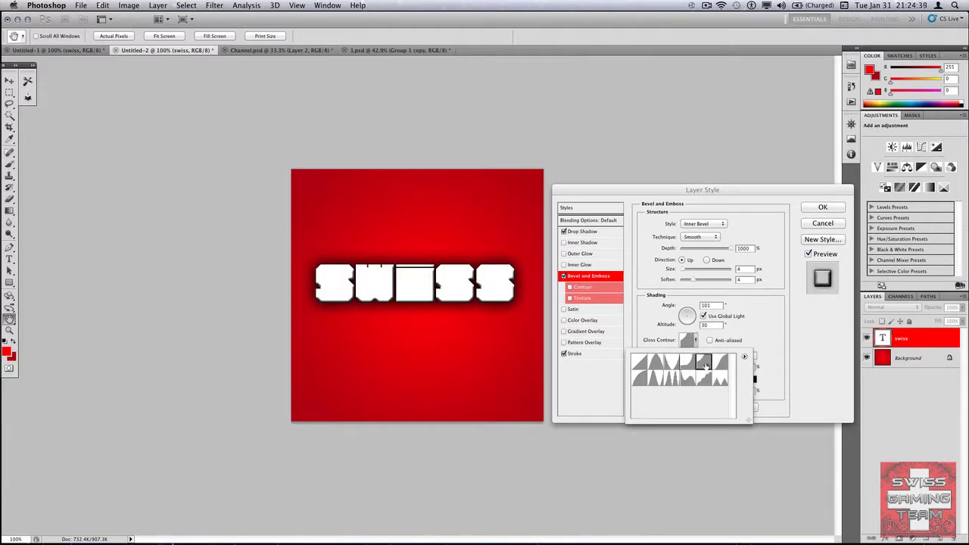
{"action": "double_click", "coordinate": [705, 364]}
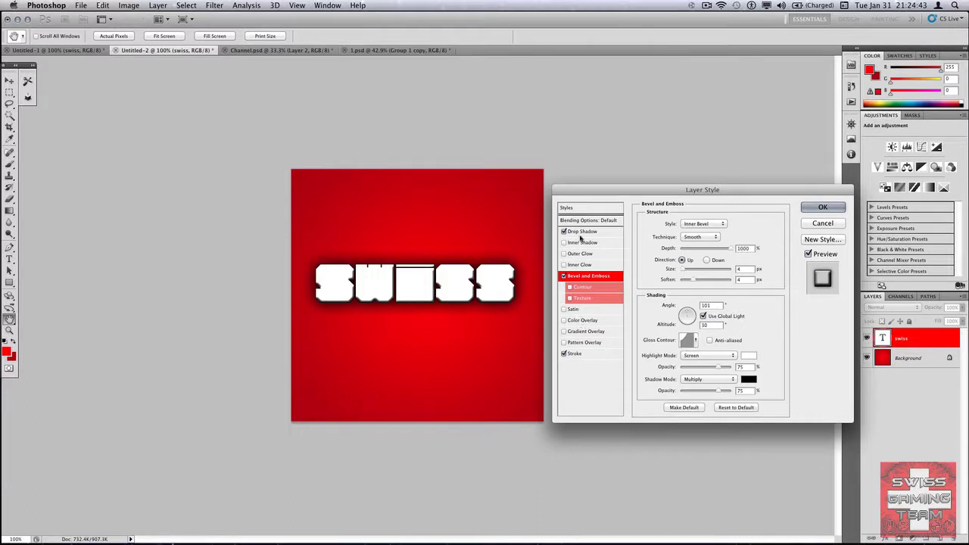
Step: Enable Inner Shadow on the SWISS text at 75% opacity, 0 px distance and 5% choke
{"action": "left_click", "coordinate": [582, 243]}
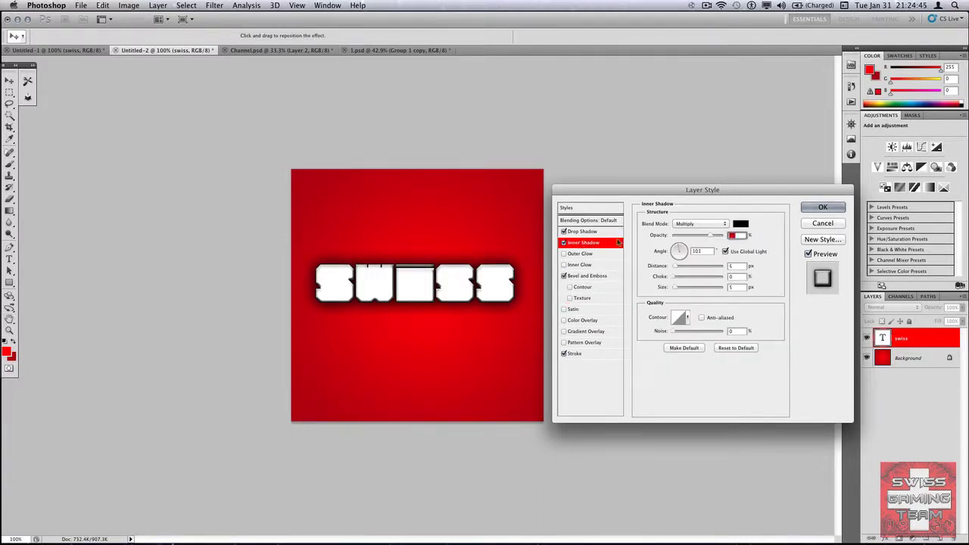
{"action": "key", "text": "Tab"}
{"action": "key", "text": "Tab"}
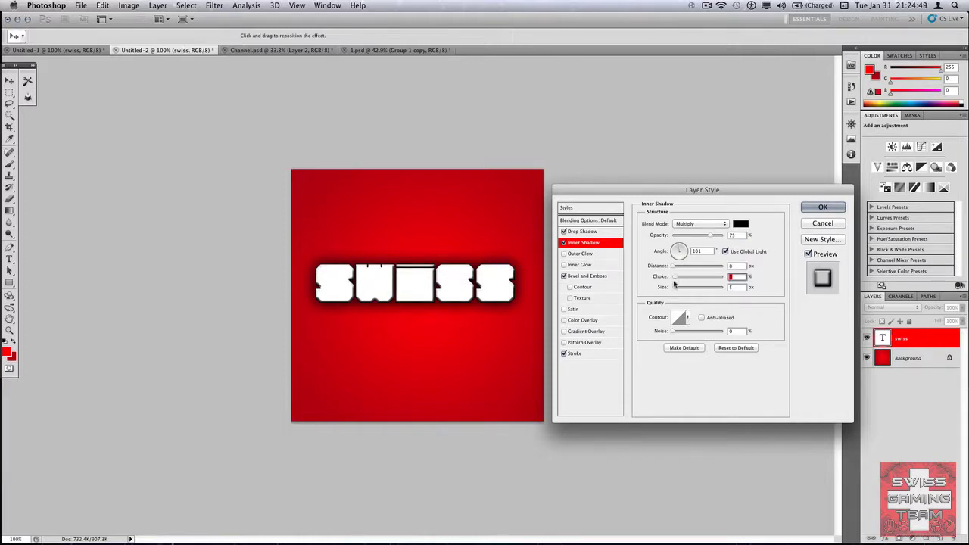
{"action": "key", "text": "Tab"}
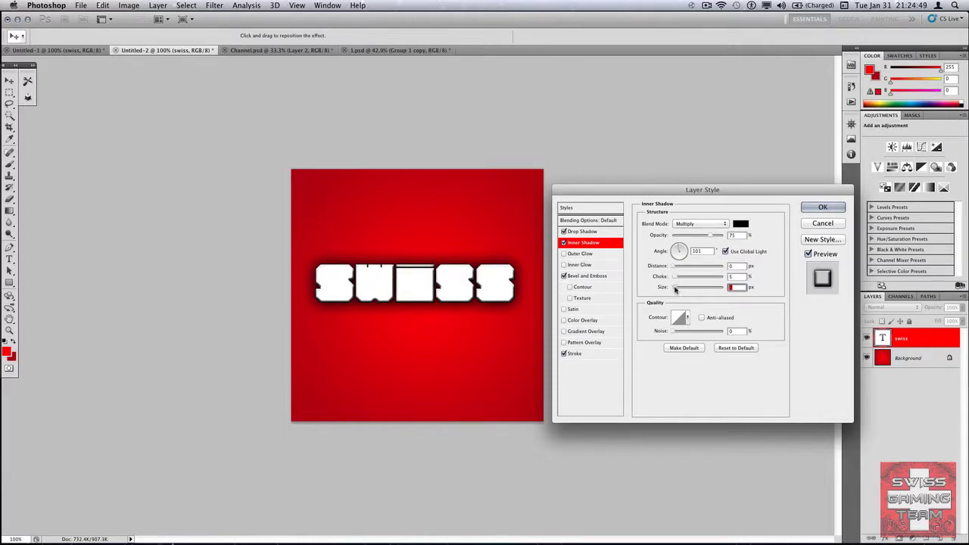
Step: Give the drop shadow a new contour preset, 4% spread, 13 px size and a fine-tuned opacity
{"action": "left_click", "coordinate": [584, 231]}
{"action": "left_click", "coordinate": [689, 318]}
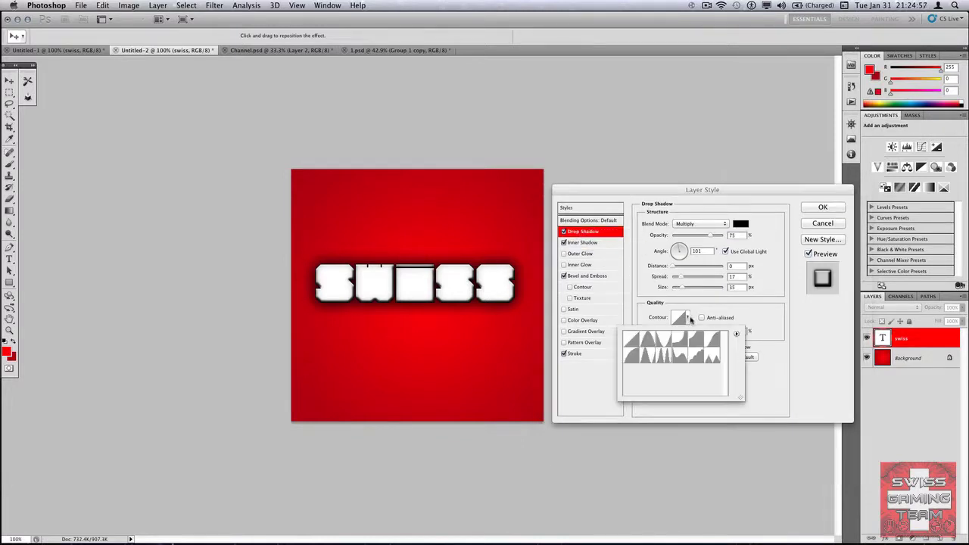
{"action": "left_click", "coordinate": [698, 341]}
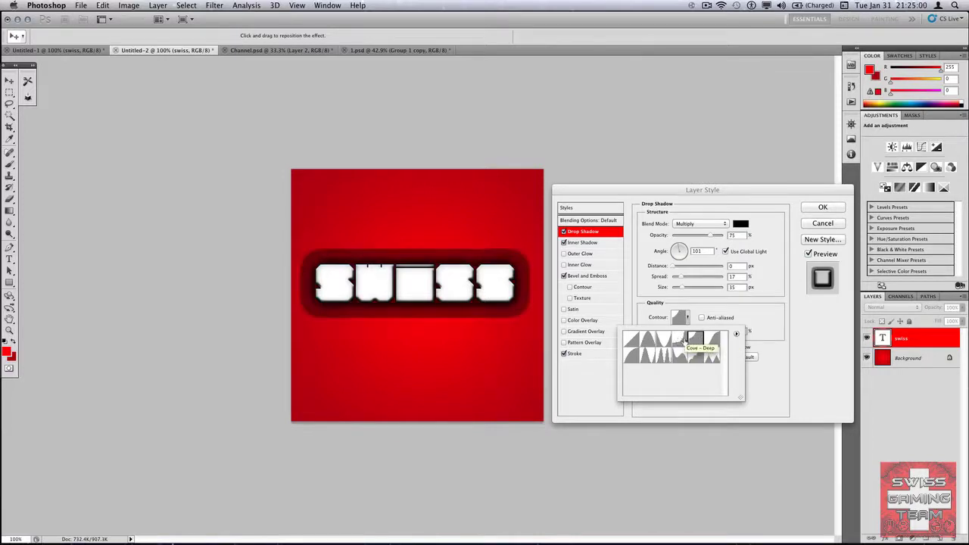
{"action": "left_click", "coordinate": [682, 278]}
{"action": "left_click", "coordinate": [680, 279]}
{"action": "left_click_drag", "start_coordinate": [679, 280], "coordinate": [678, 290]}
{"action": "left_click", "coordinate": [681, 289]}
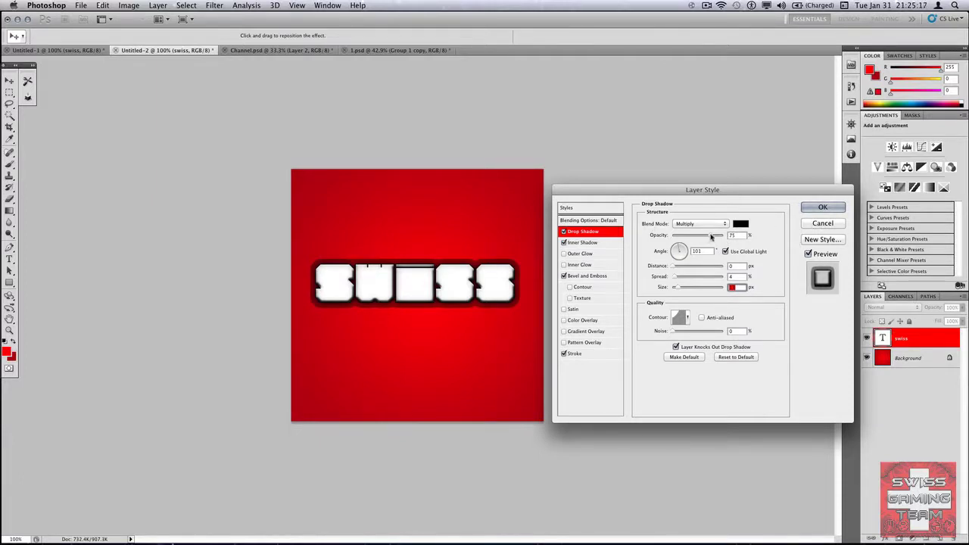
{"action": "mouse_move", "coordinate": [712, 238]}
{"action": "left_mouse_down"}
{"action": "mouse_move", "coordinate": [774, 244]}
{"action": "mouse_move", "coordinate": [685, 244]}
{"action": "mouse_move", "coordinate": [718, 242]}
{"action": "left_mouse_up"}
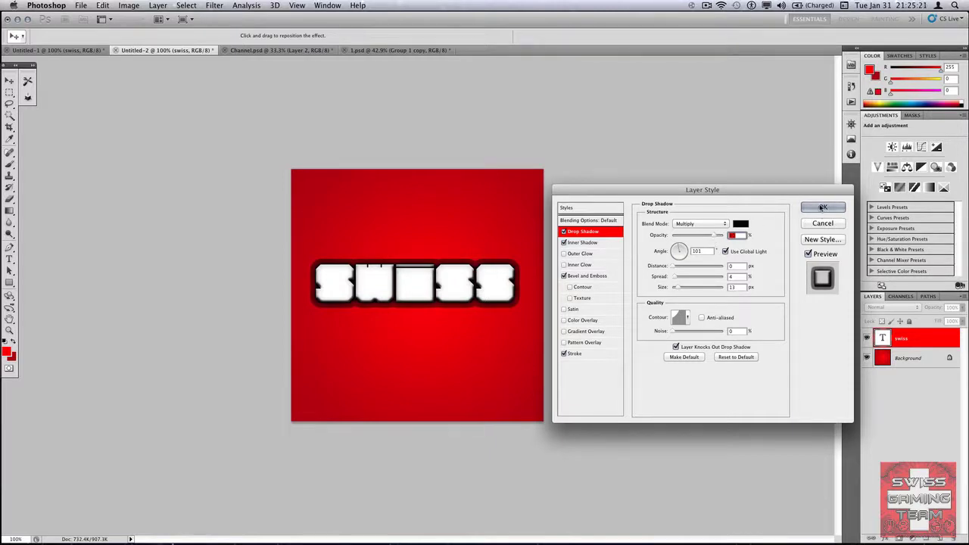
Step: Confirm the Layer Style so 'swiss' gets drop shadow, inner shadow, bevel/emboss and stroke
{"action": "left_click", "coordinate": [822, 207]}
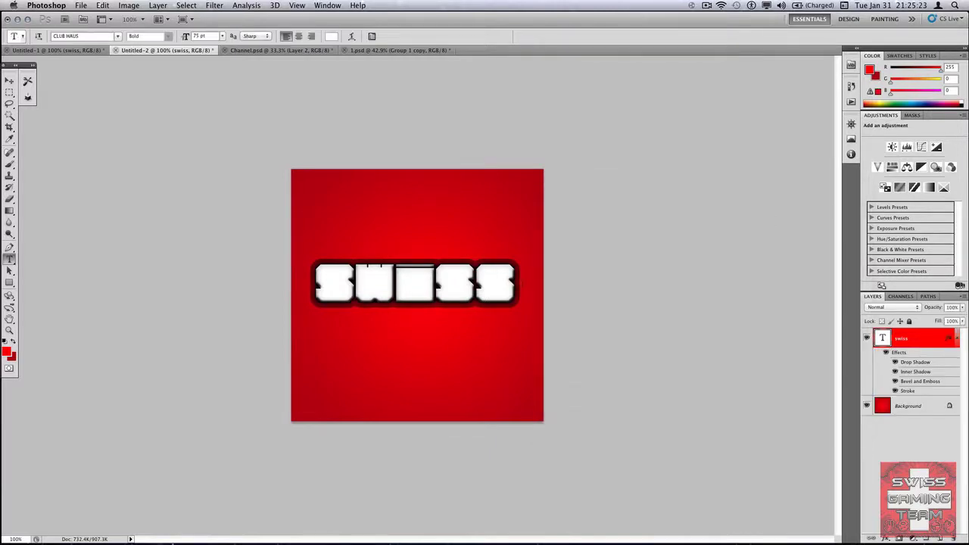